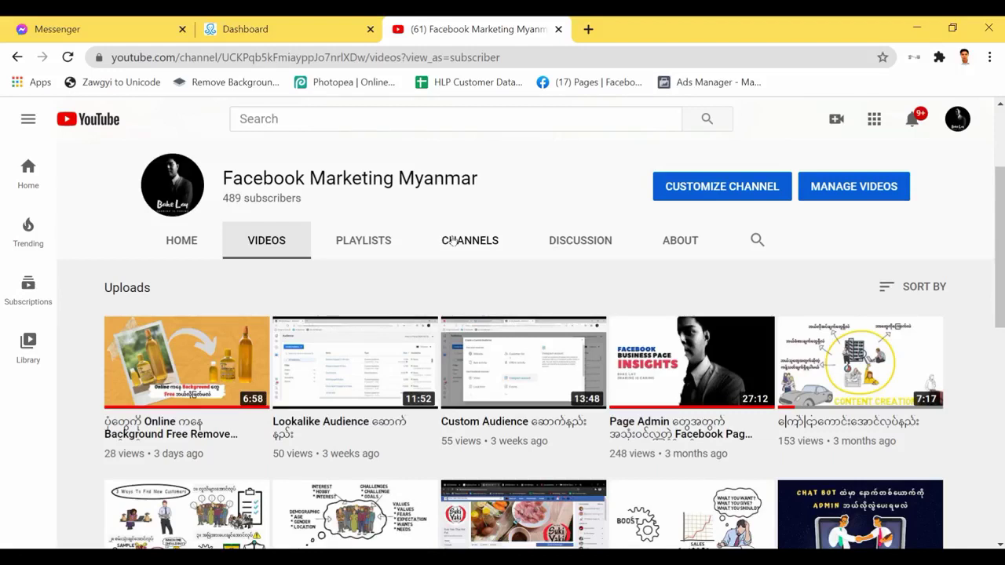
Switch to ManyChat and open the list of automation keywords for the ChatBot Testing page.
click(243, 29)
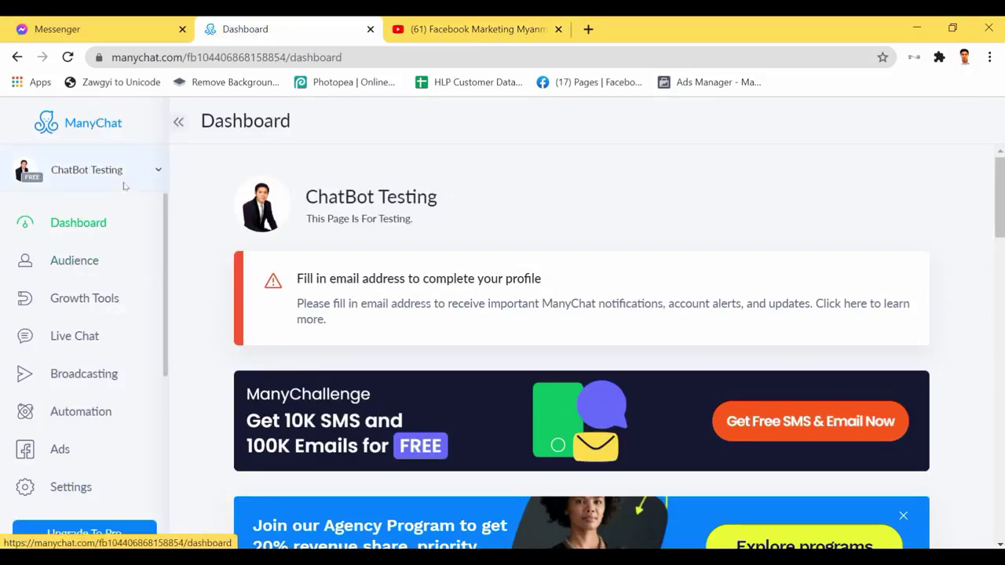
click(58, 418)
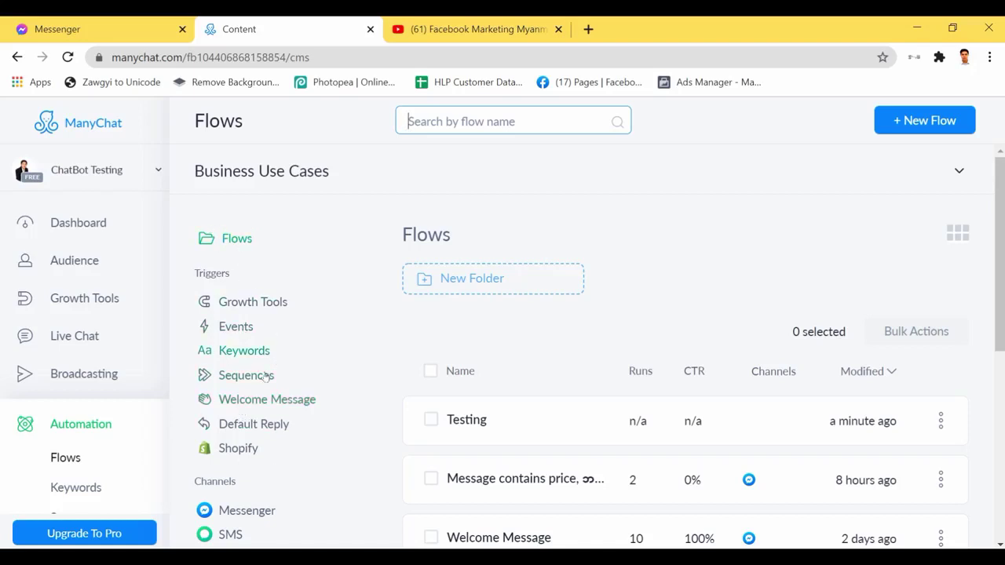
scroll(267, 408, down, 3)
scroll(60, 442, down, 2)
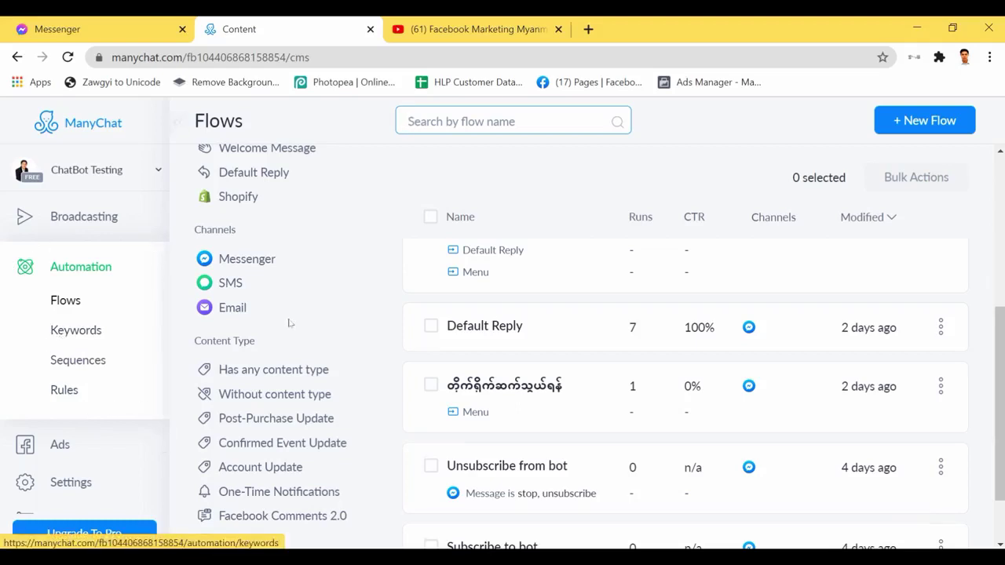
scroll(288, 320, up, 1)
click(79, 331)
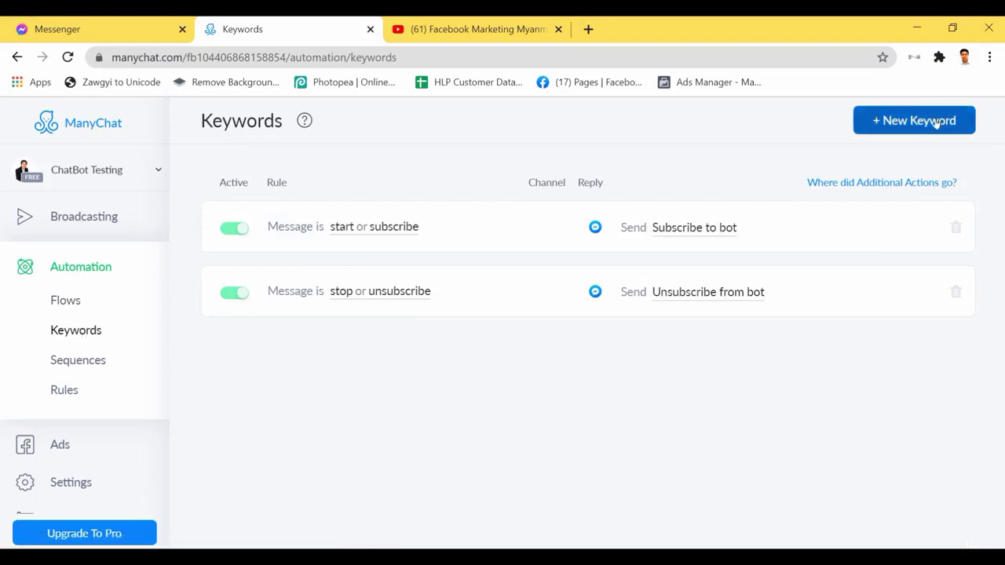
Add a new keyword rule and set its condition to "Message contains".
click(936, 124)
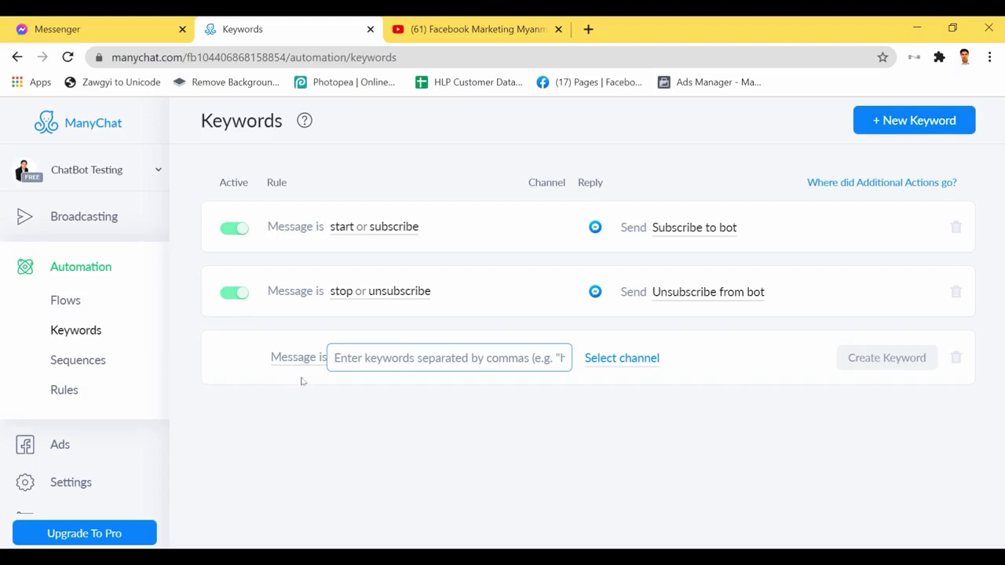
click(304, 361)
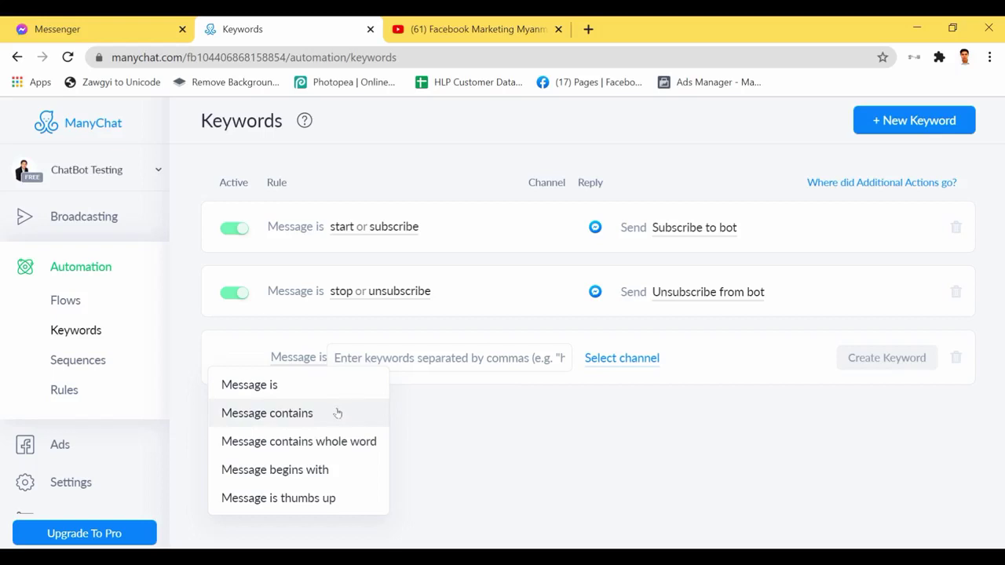
click(268, 418)
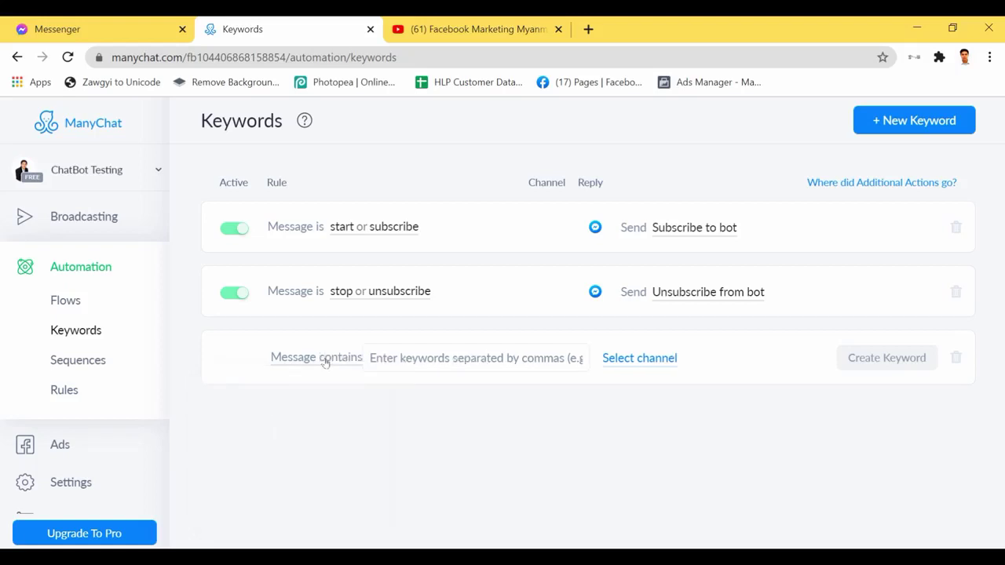
click(401, 354)
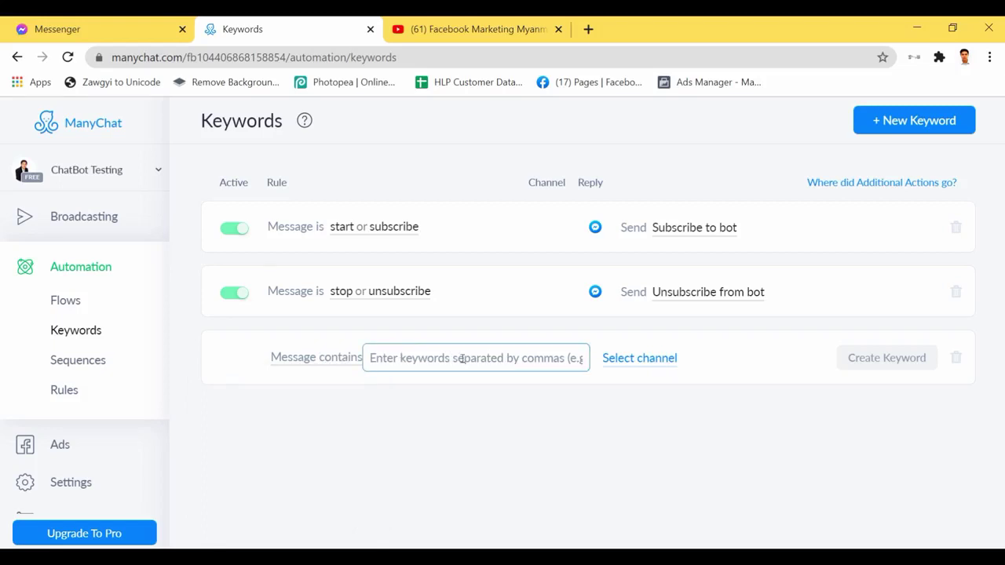
text(a)
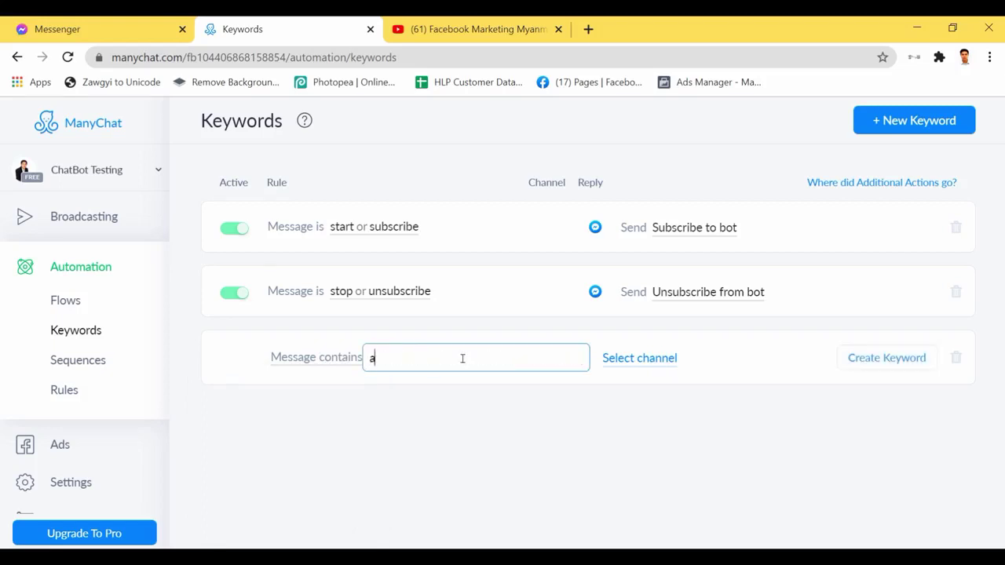
key(BackSpace)
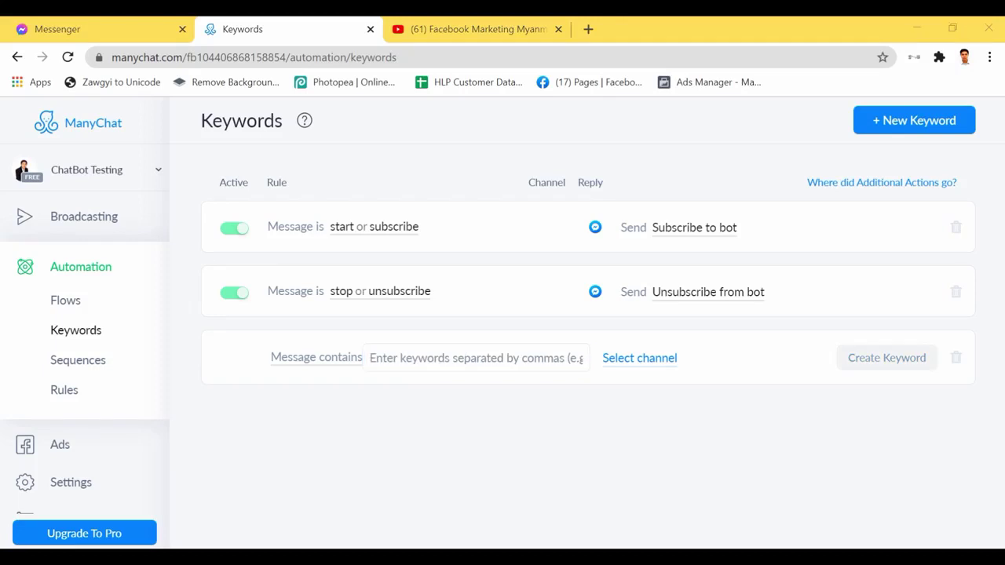
key(ctrl+shift)
click(503, 157)
click(415, 358)
text(a)
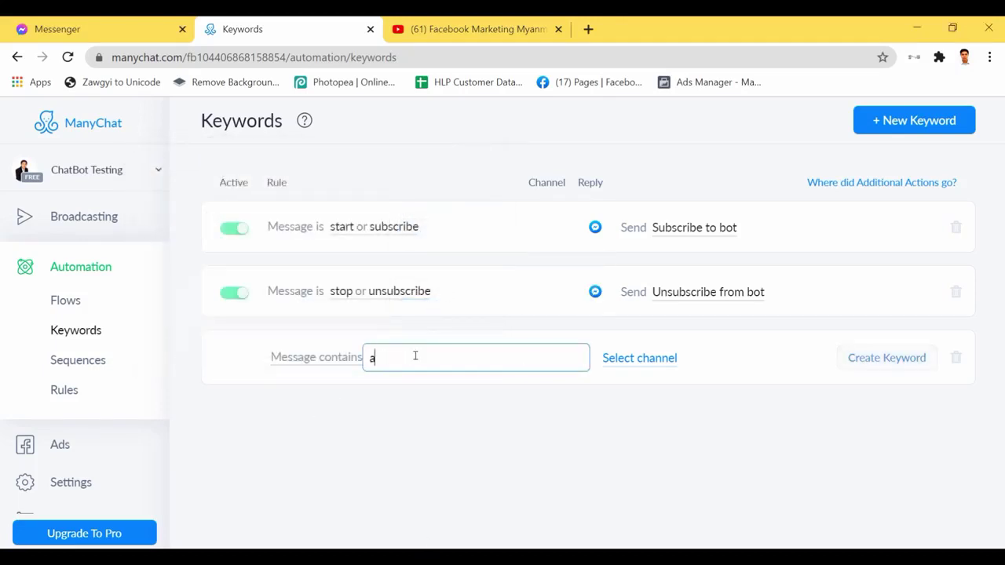
key(BackSpace)
Enter the keywords "ဈေးနှုန်း, price, ဘယ်လောက်ပေး, how much" for the new rule and create the keyword.
key(ctrl+shift)
text(ဈေးနှုန်)
text(း,)
key(ctrl+shift)
text(price,)
key(ctrl+shift)
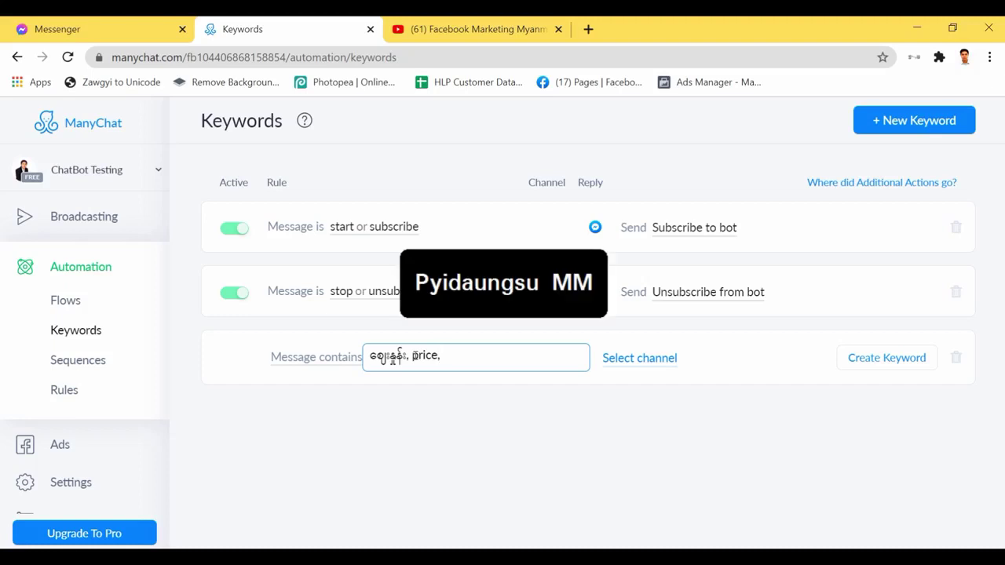
text(, ဘယ်လောက်)
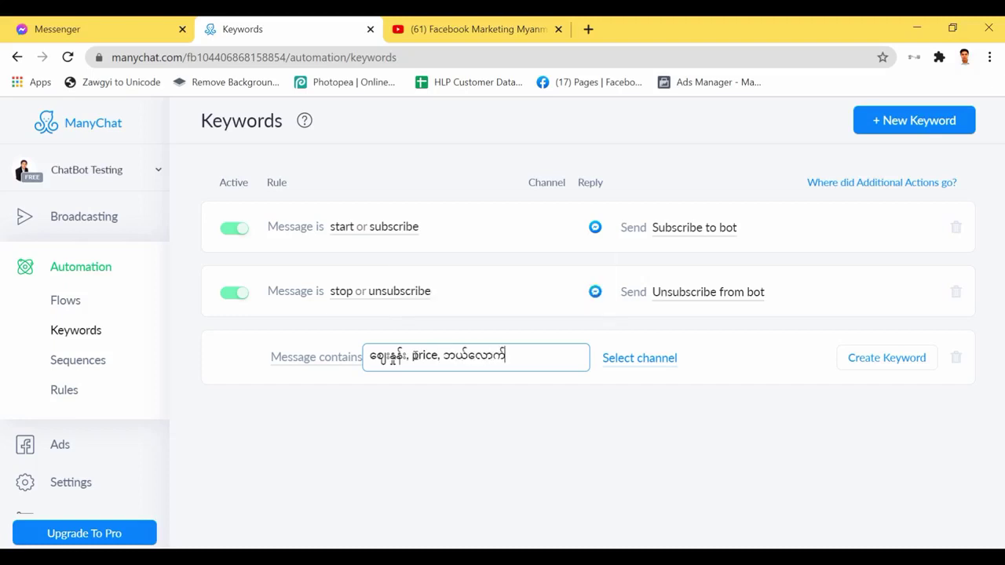
text(ပေး,)
key(ctrl+space)
text(how much,)
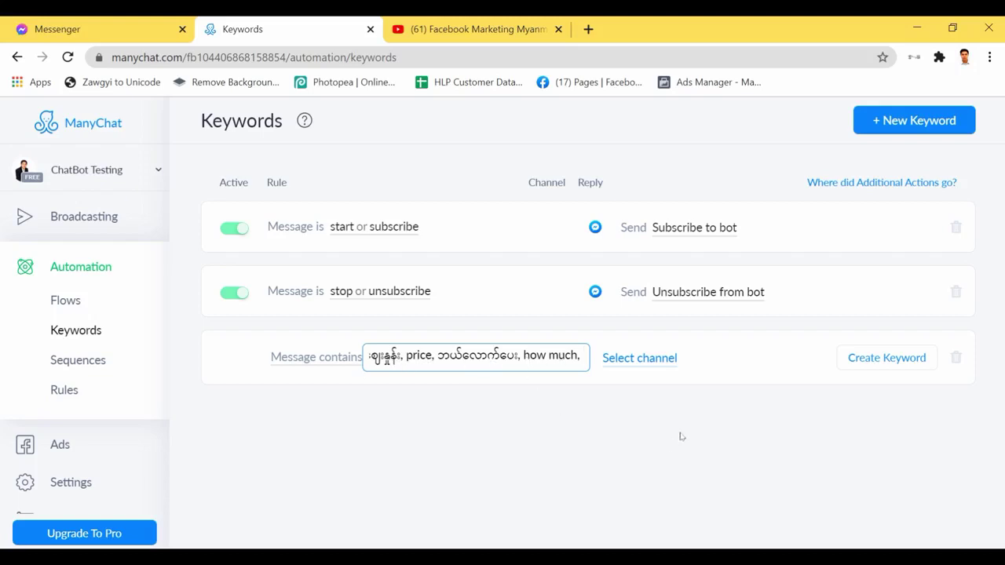
click(888, 357)
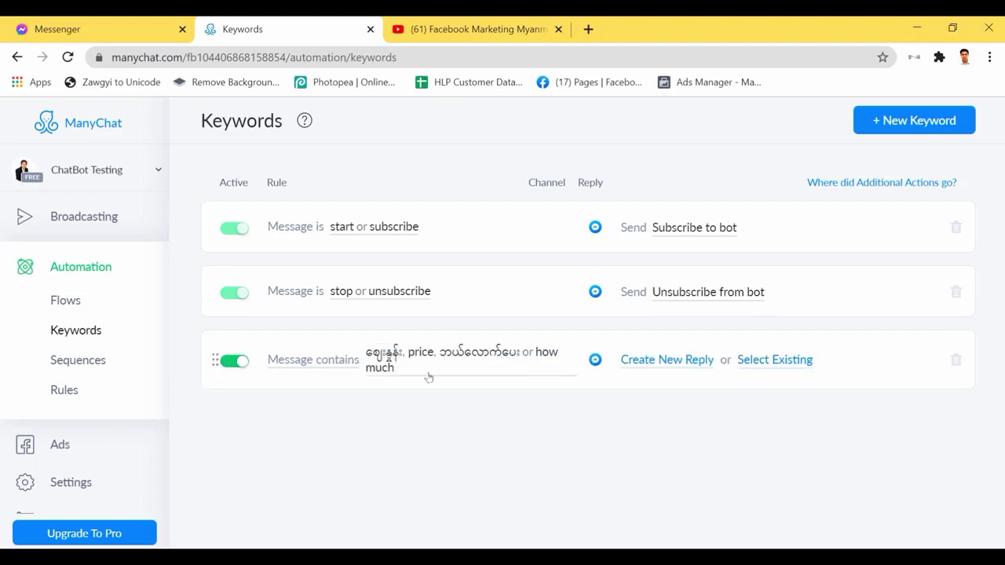
Create a new reply for the price keyword rule and look through the available message content blocks.
click(662, 365)
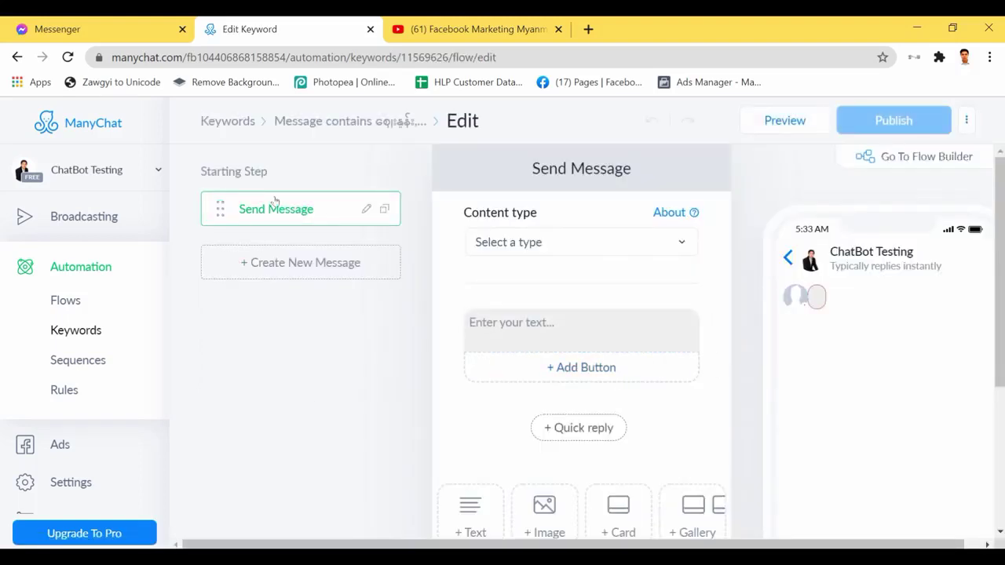
scroll(469, 502, down, 3)
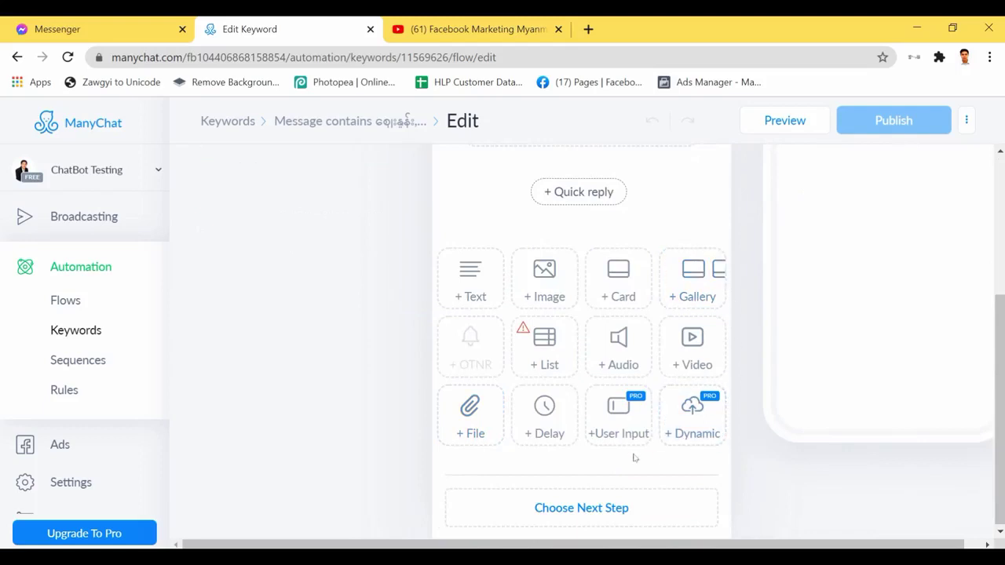
scroll(634, 458, up, 1)
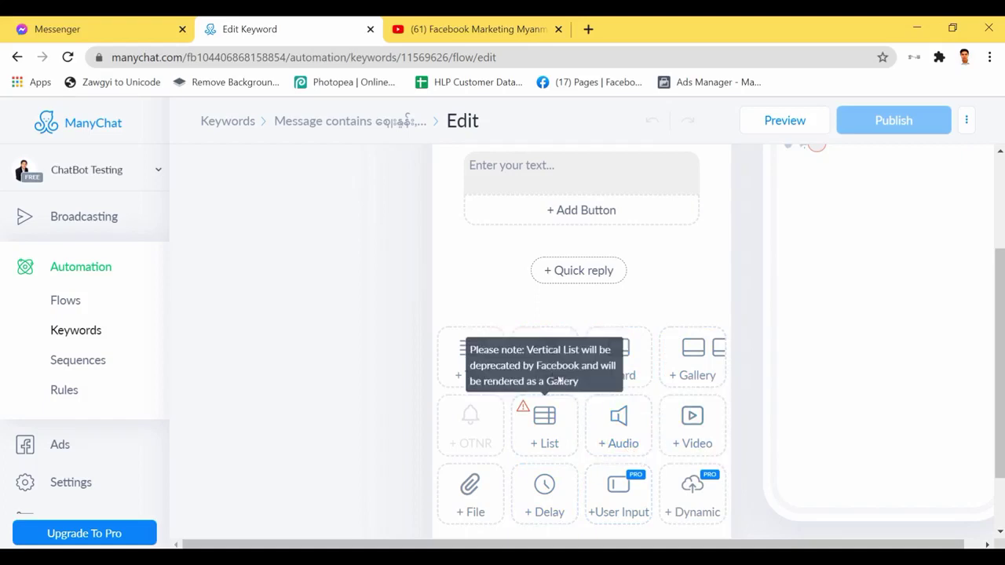
scroll(587, 419, up, 2)
scroll(550, 393, down, 3)
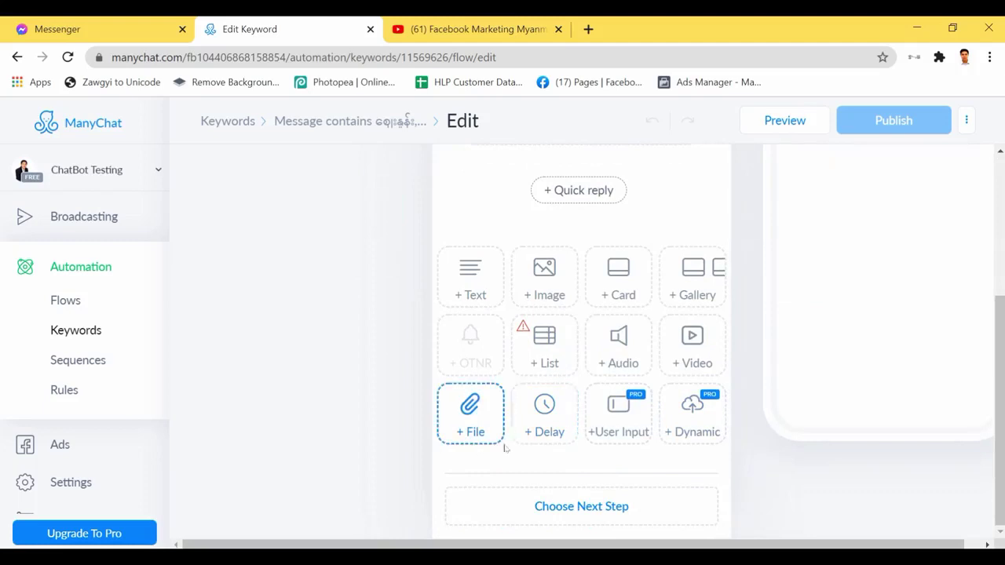
scroll(495, 436, up, 3)
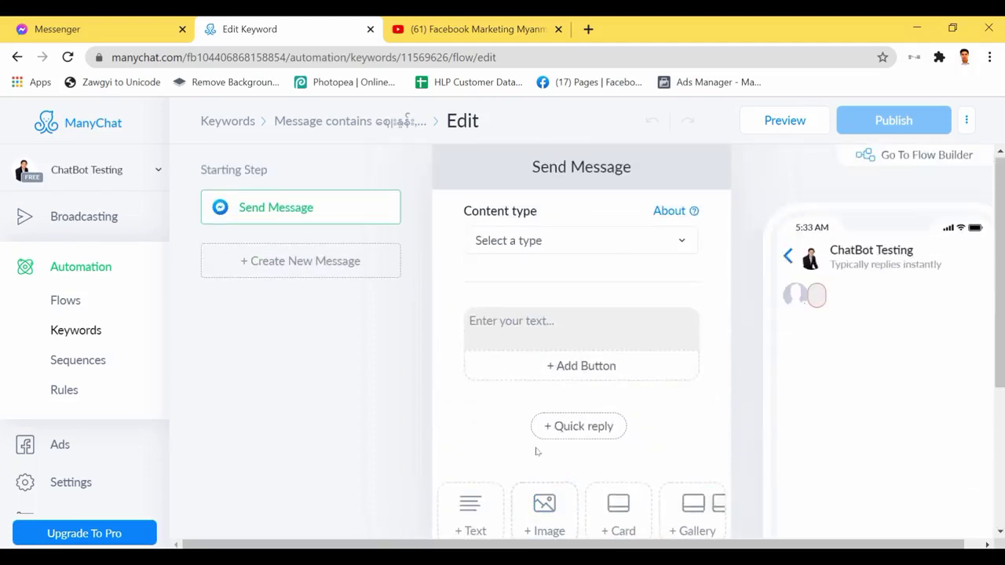
Write the reply text "10000 ကျပ်ပါ။" in the message's text block and add the heart-eyes emoji after it.
click(502, 328)
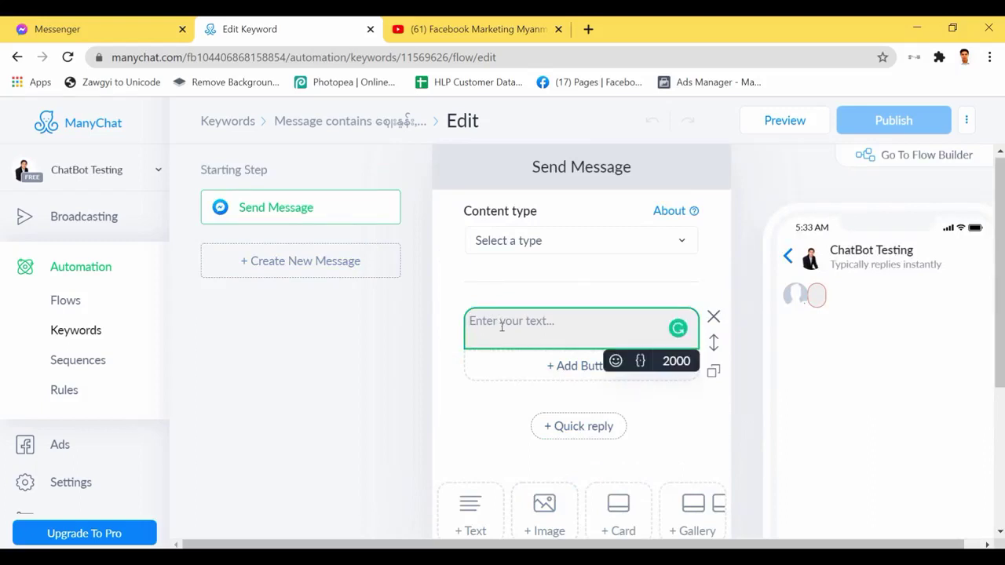
text(10000)
key(alt+shift)
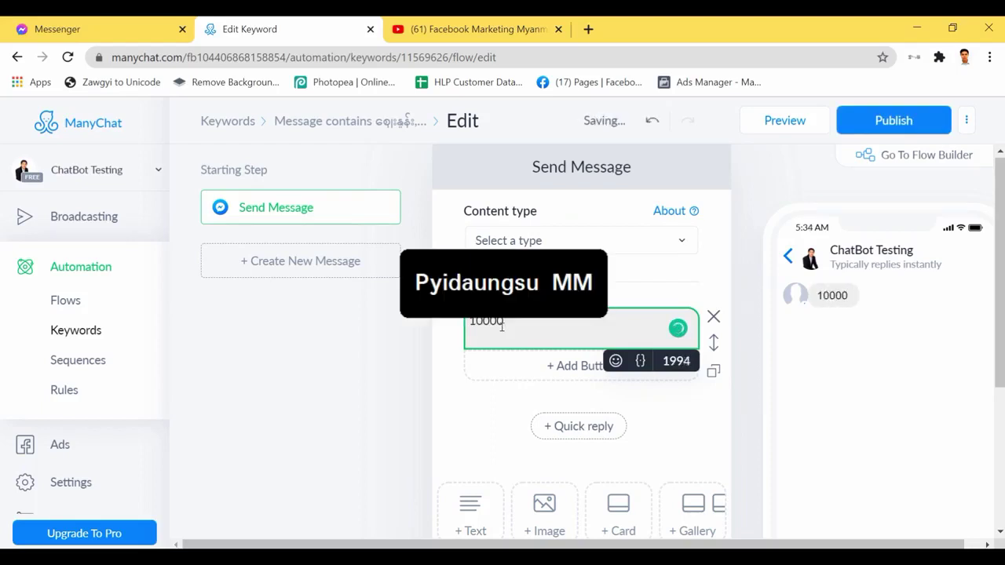
text(ကျပ်ပါ။)
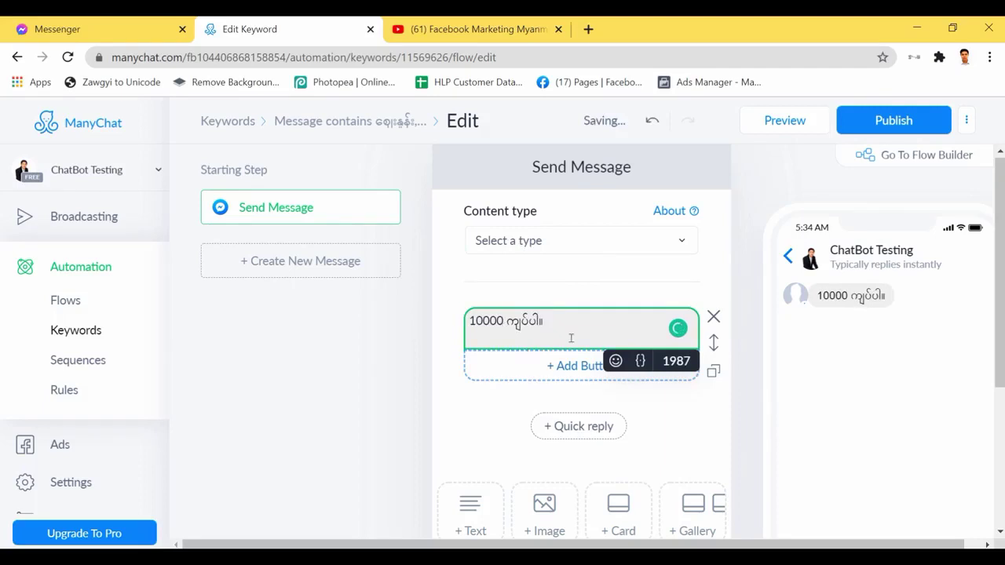
click(615, 363)
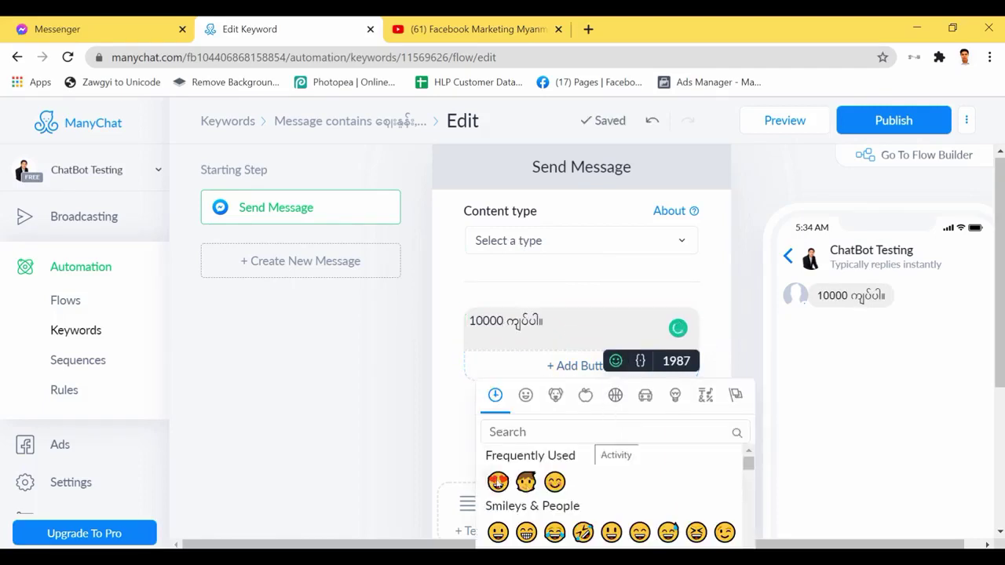
click(498, 482)
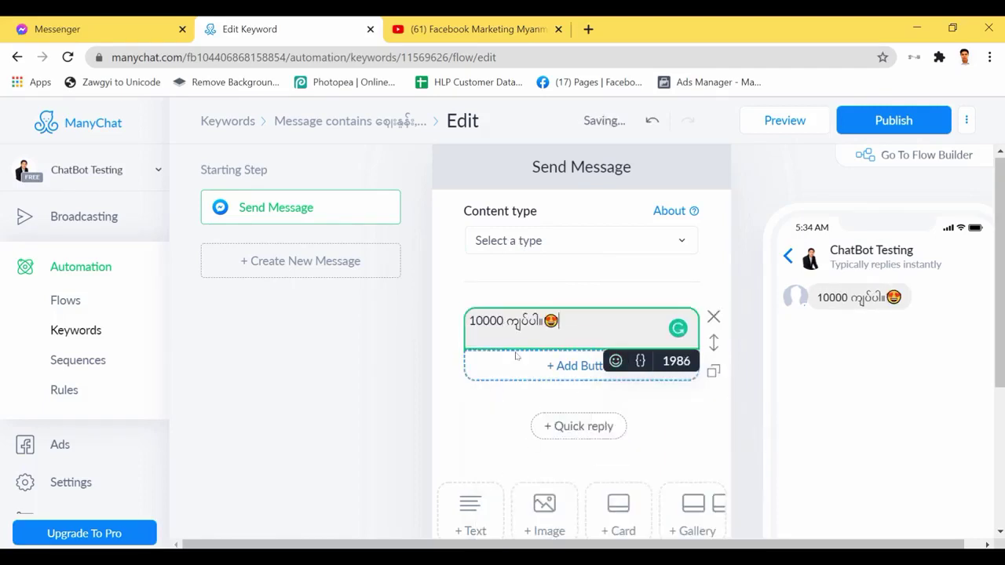
Insert the Full Name variable at the start of the reply text, followed by "ရေ" and a space before 10000.
click(639, 361)
scroll(552, 265, down, 3)
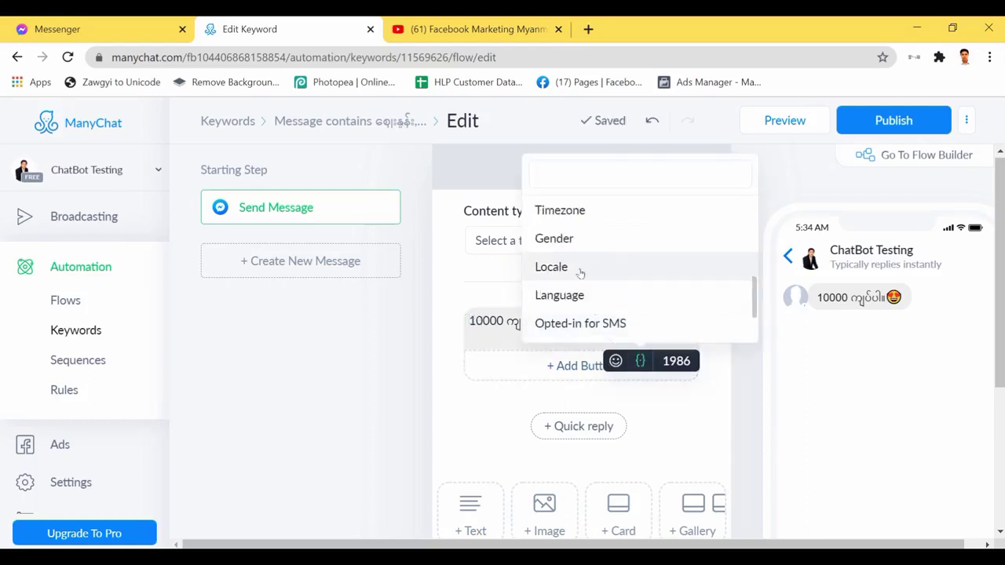
scroll(590, 260, up, 3)
click(585, 280)
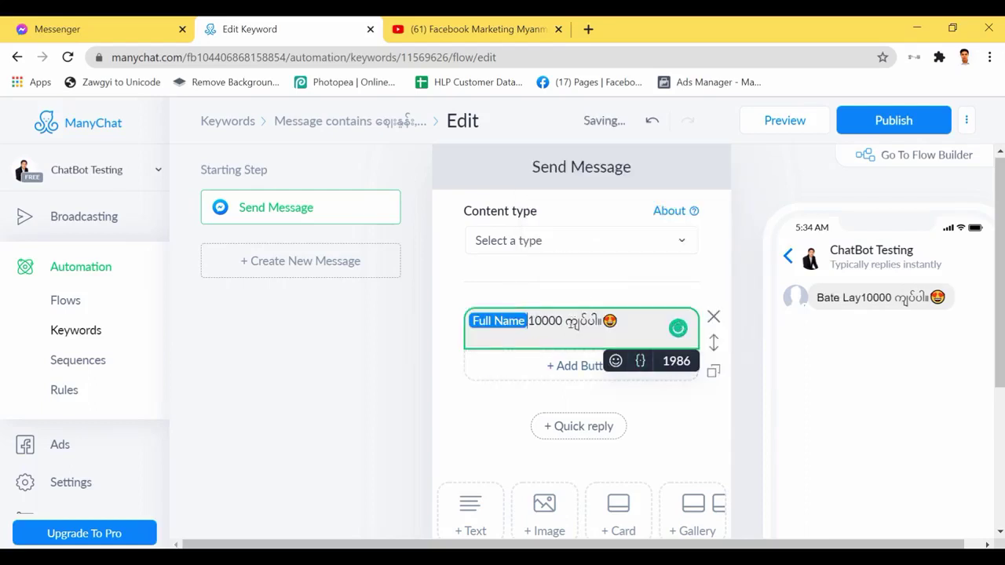
text(ရေ)
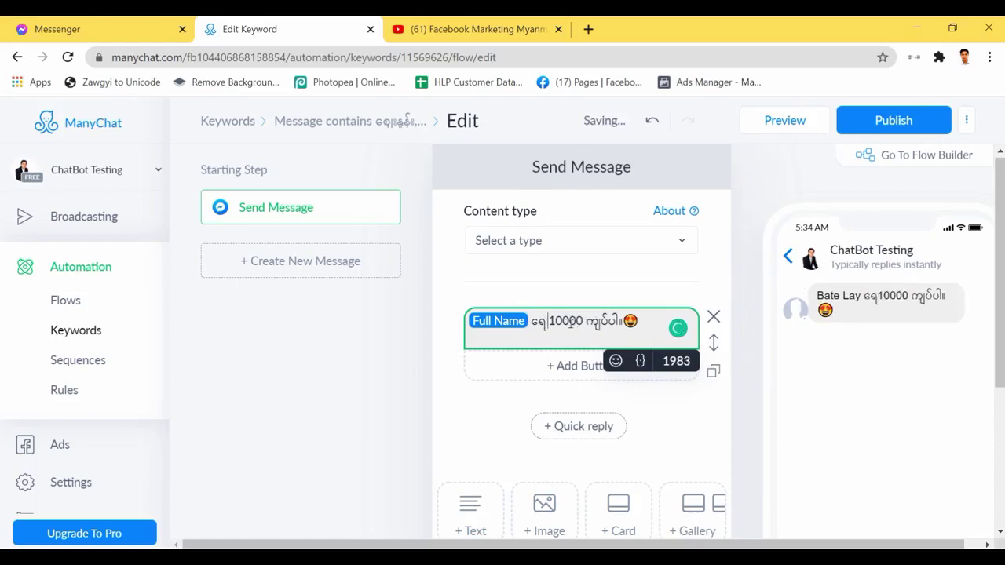
click(649, 320)
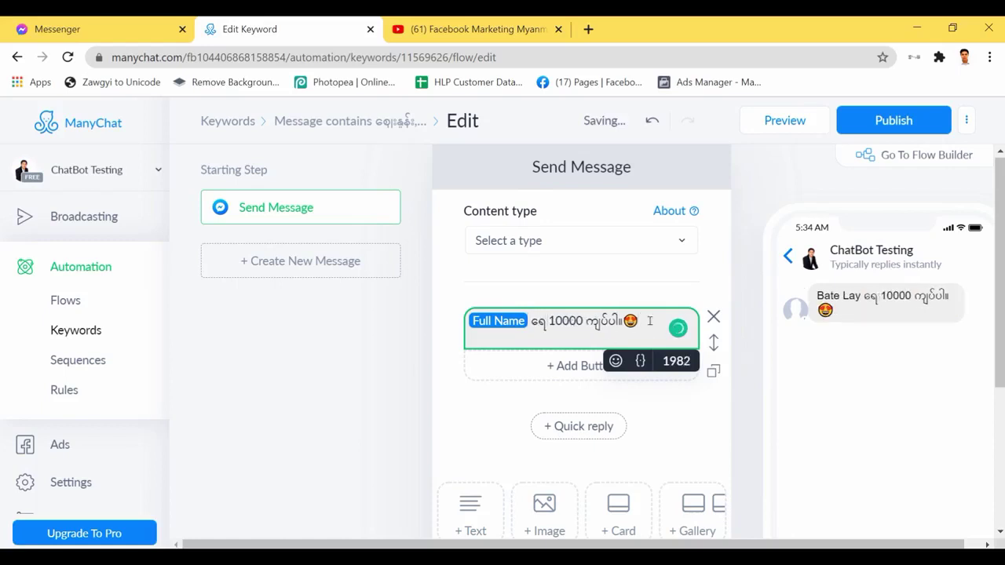
click(491, 421)
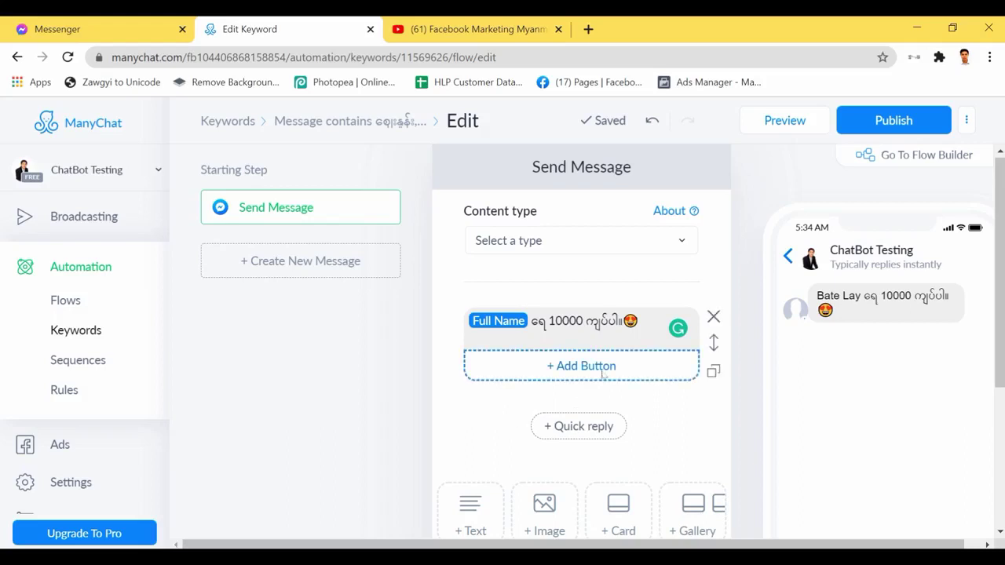
Check the Send Message layout and its content blocks, and publish the keyword reply.
scroll(549, 385, down, 1)
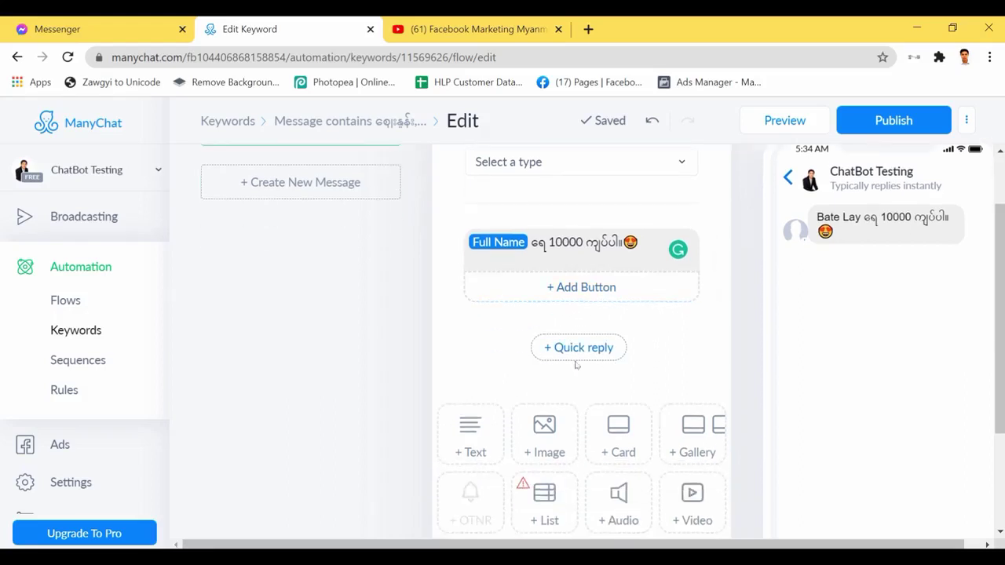
scroll(561, 374, up, 1)
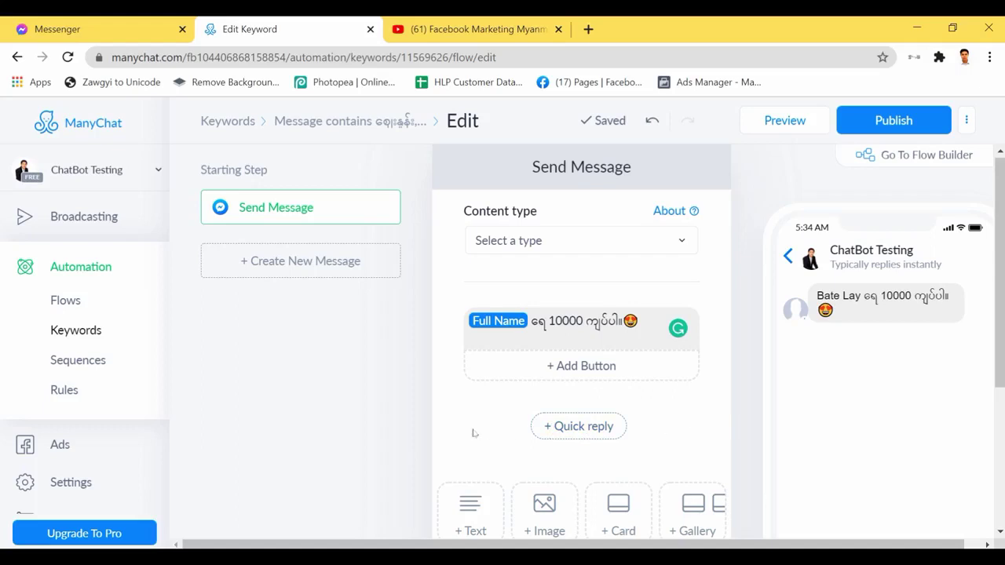
scroll(612, 432, down, 2)
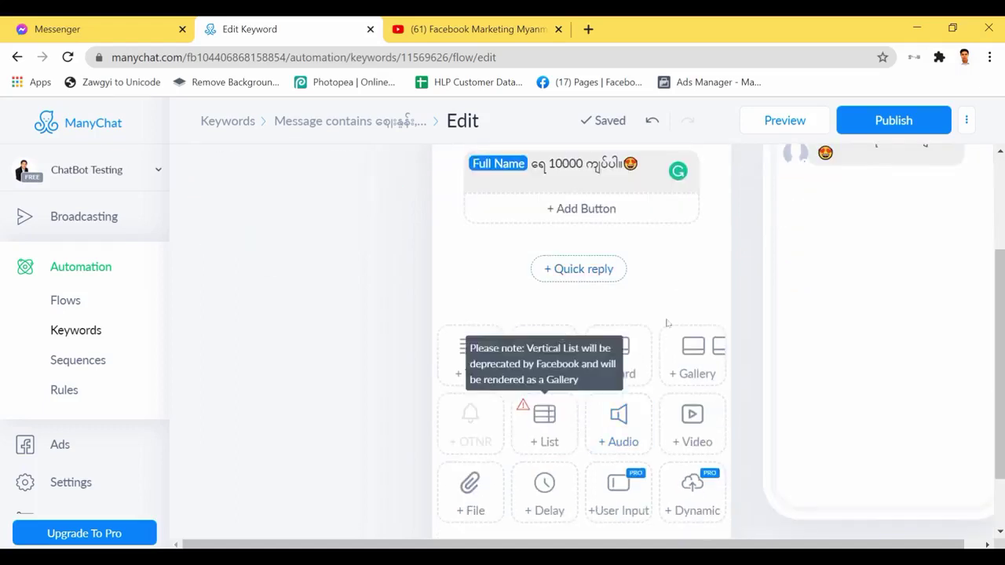
scroll(659, 369, up, 2)
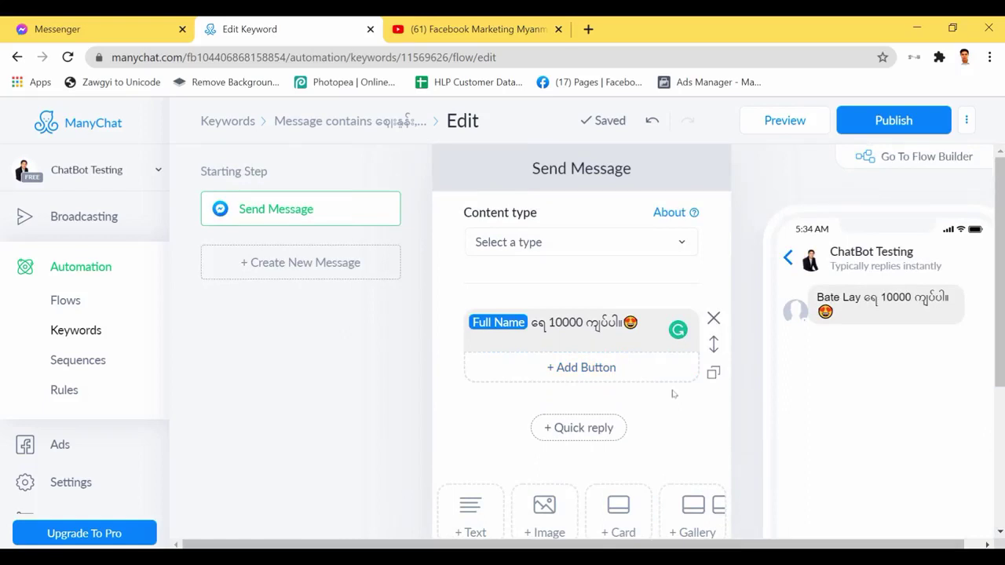
click(908, 122)
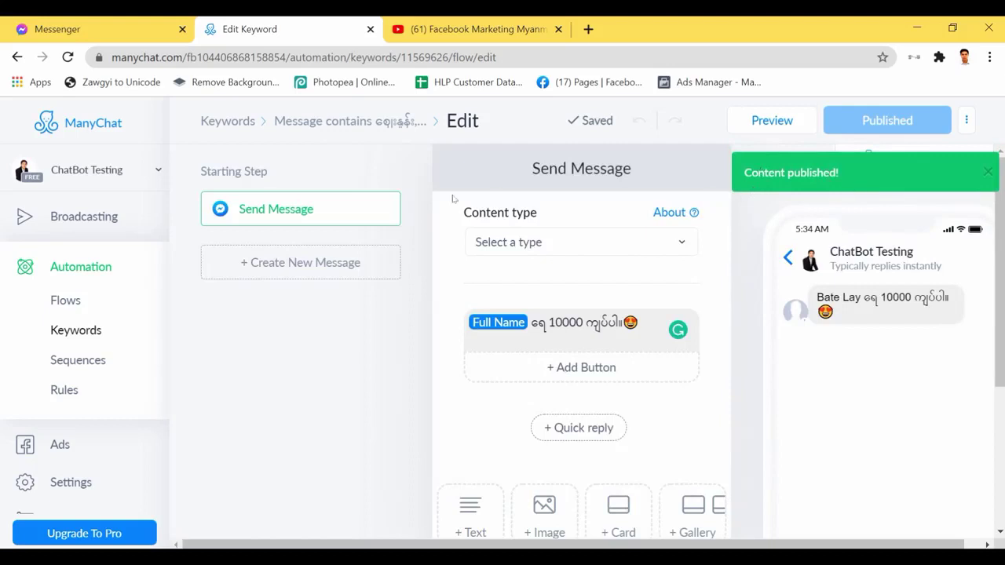
Switch to Messenger and delete the existing ChatBot Testing conversation.
click(118, 29)
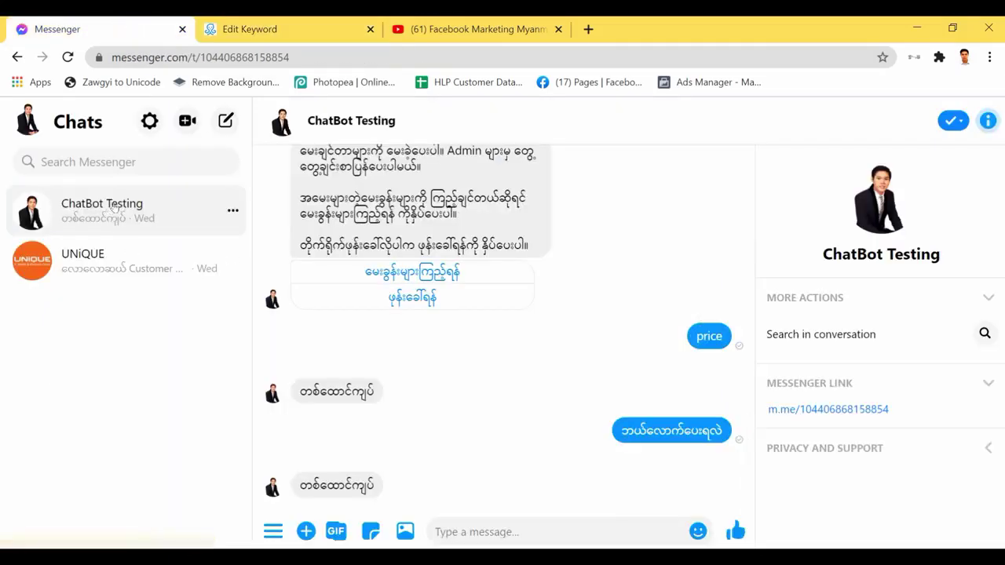
click(231, 212)
click(248, 289)
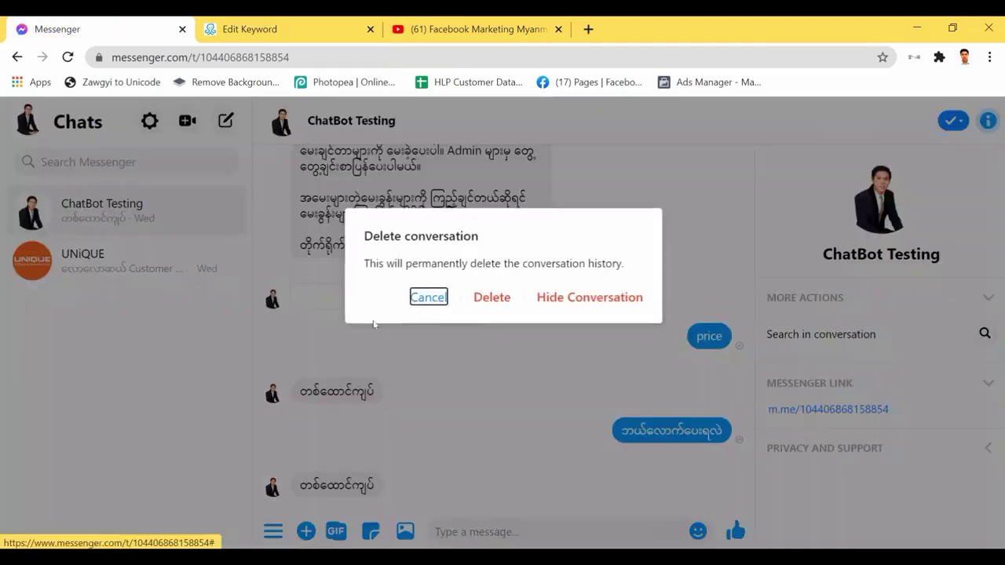
click(493, 301)
Search Messenger for "chatbot testing", open the ChatBot Testing business page's chat, and start the conversation with Get Started.
click(130, 162)
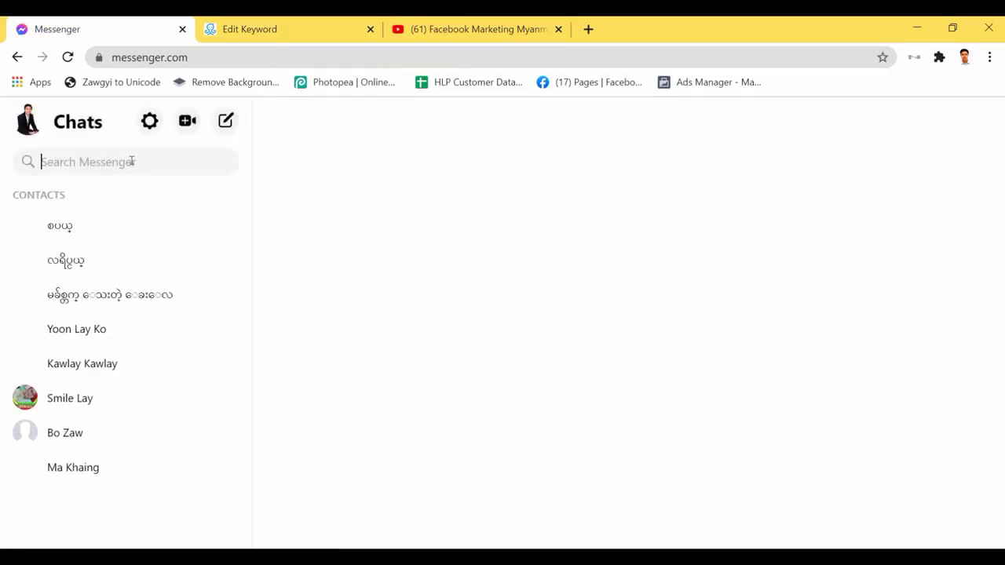
text(ခး)
key(BackSpace)
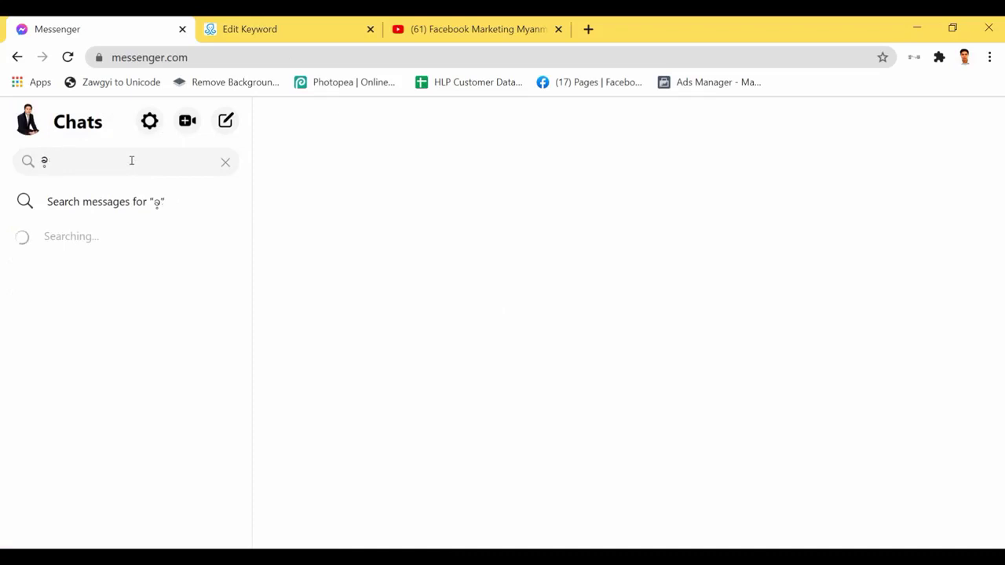
key(BackSpace)
key(ctrl+shift)
text(chatbot testing)
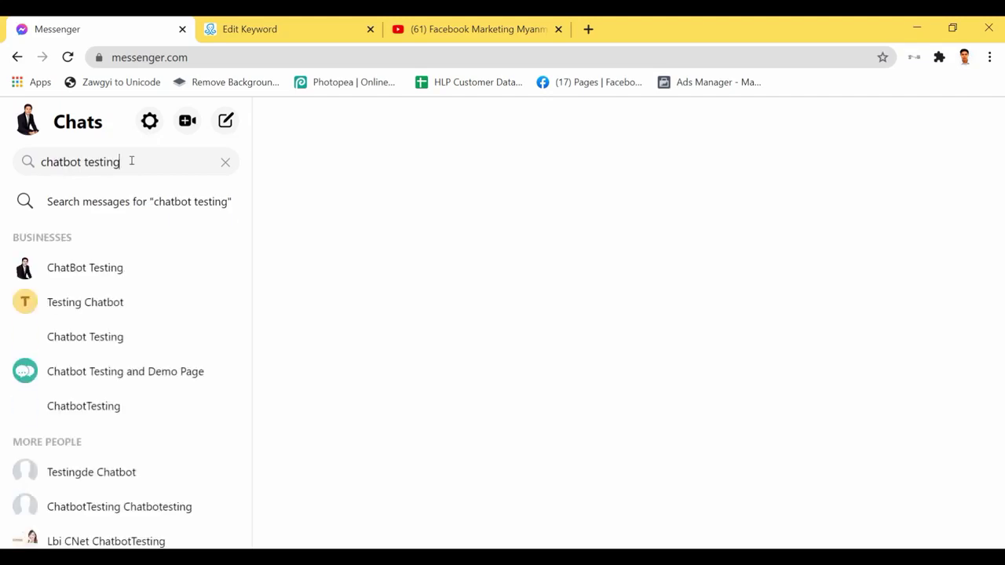
click(117, 267)
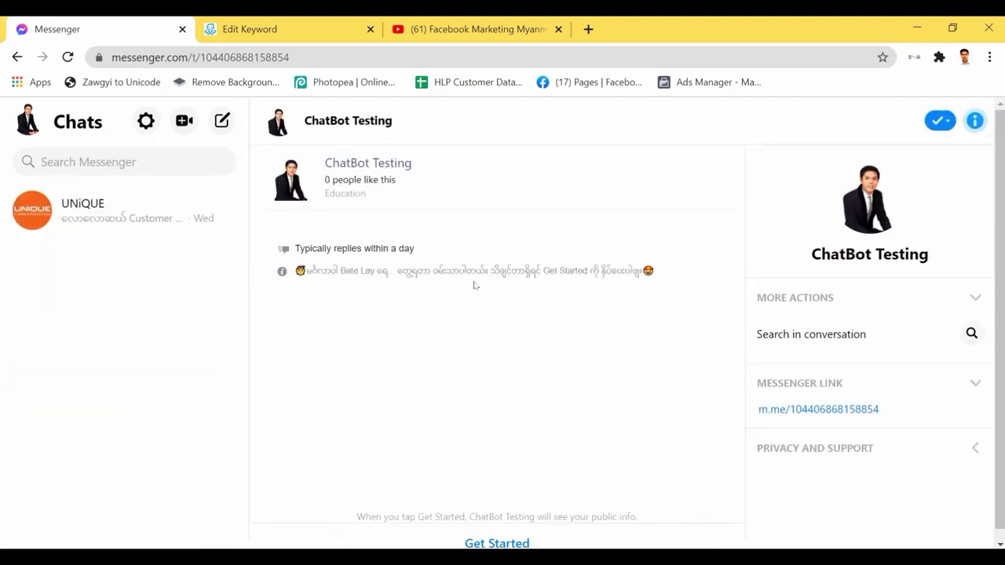
click(495, 542)
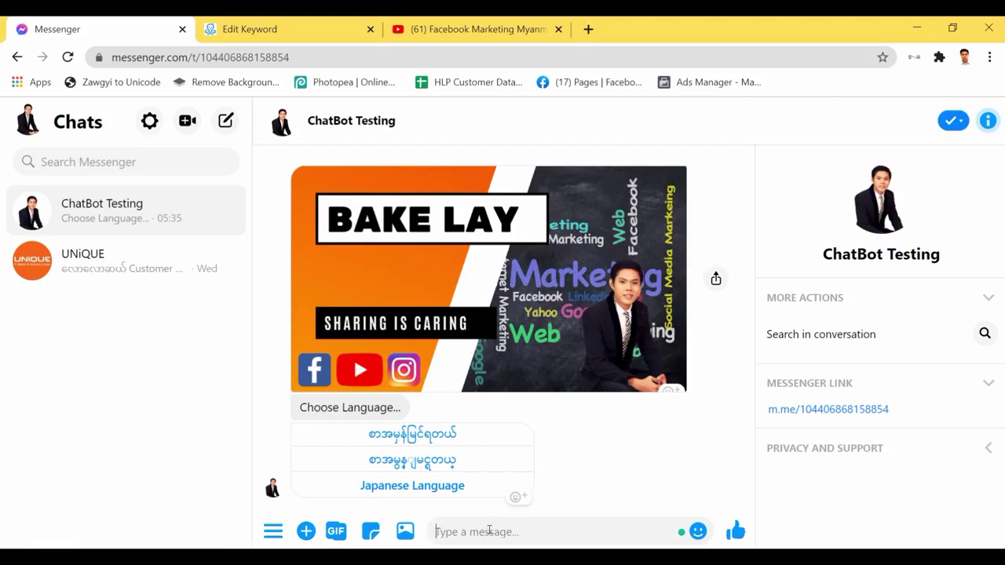
Send the test message "သင်တန်းကဘယ်လောက်ပေးရမလဲ" in the ChatBot Testing chat.
text(b)
key(BackSpace)
key(alt+shift)
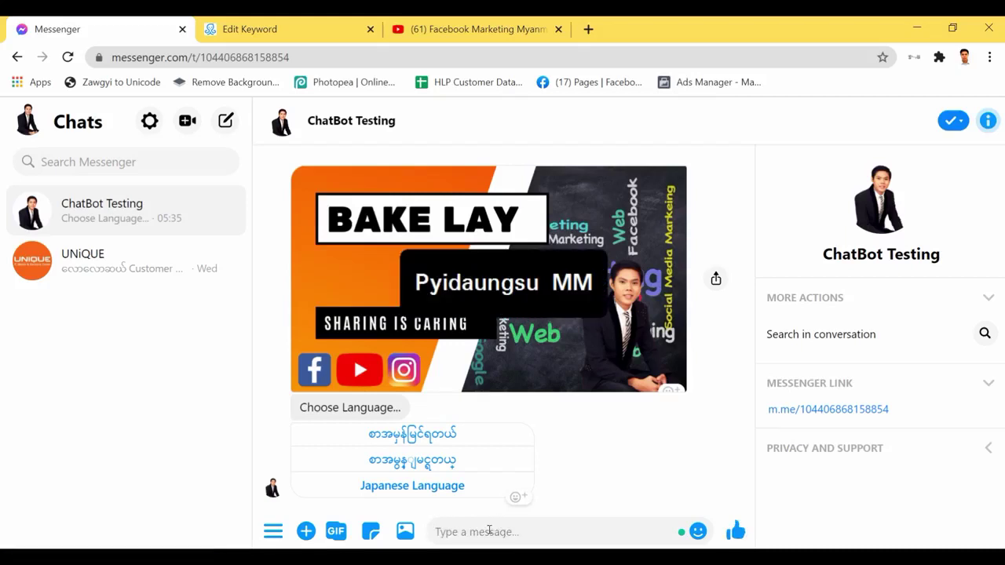
text(သင်တန်းကမ်ာယ်လေ)
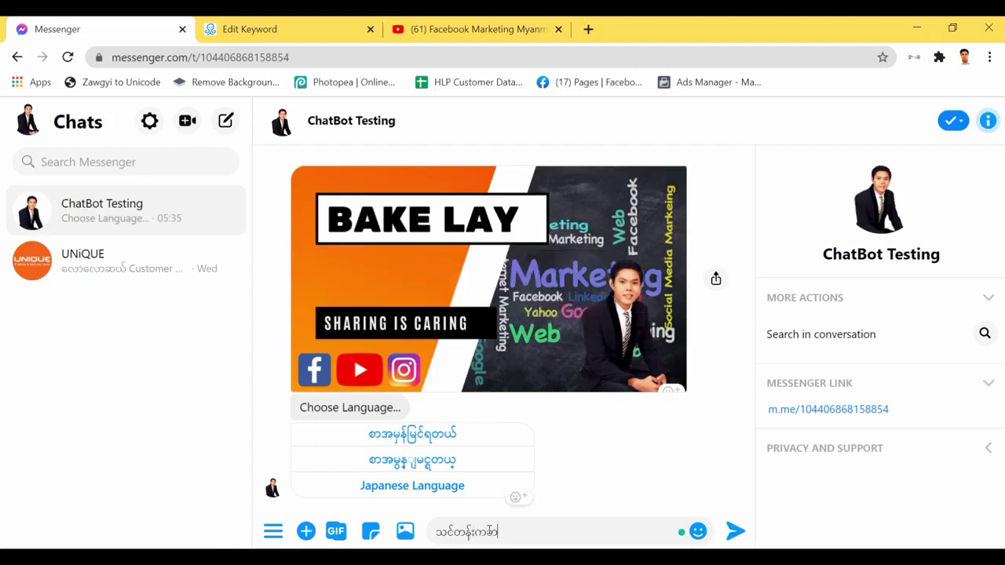
key(BackSpace)
key(BackSpace)
text(လောက်ပေးရမ)
text(လဲ)
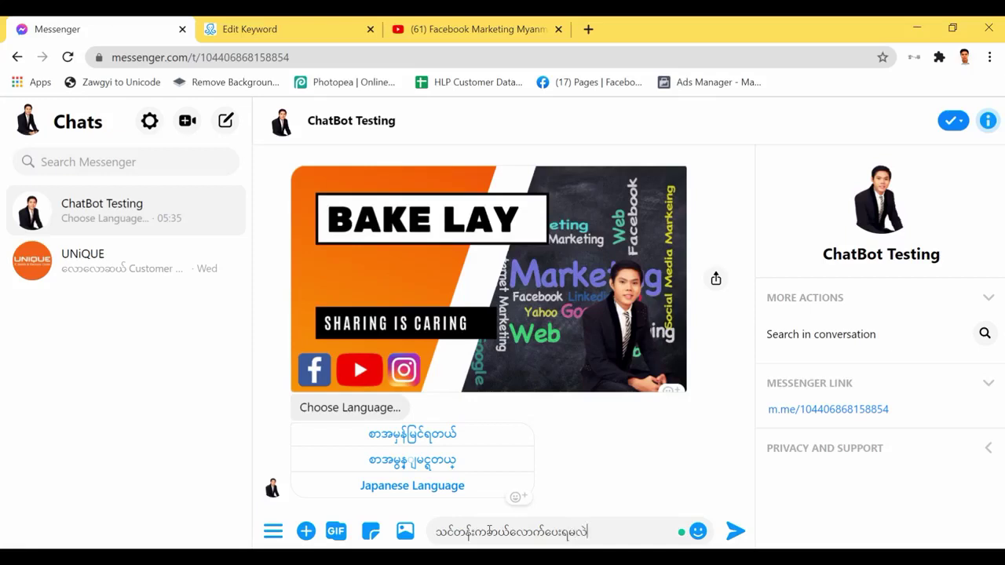
key(Return)
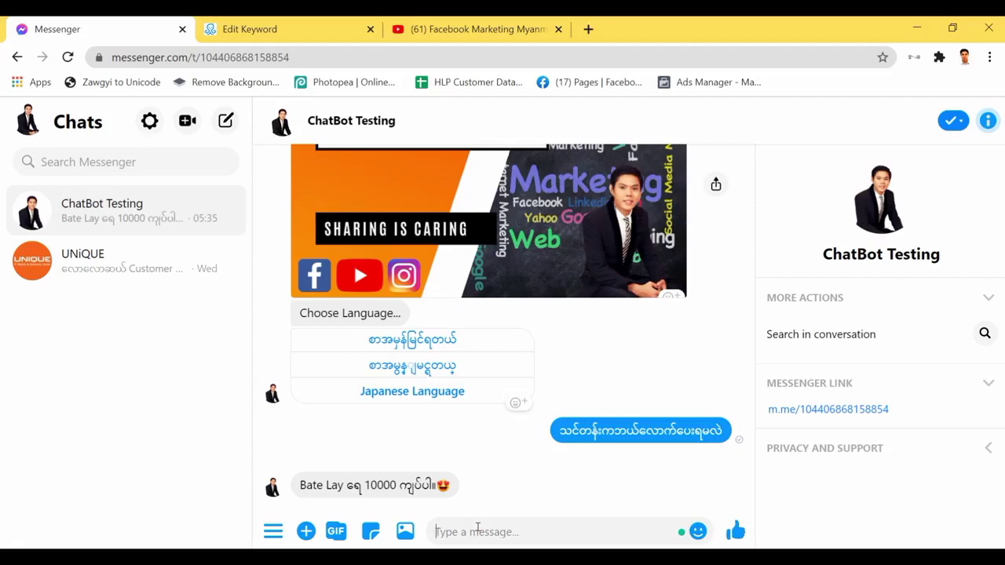
Send a second test message mixing Burmese and English, "ဒီပစ္စည်းတွေက Price ပြောပြပါ", to the chatbot.
text(3ီပစ္စည်းတွေက)
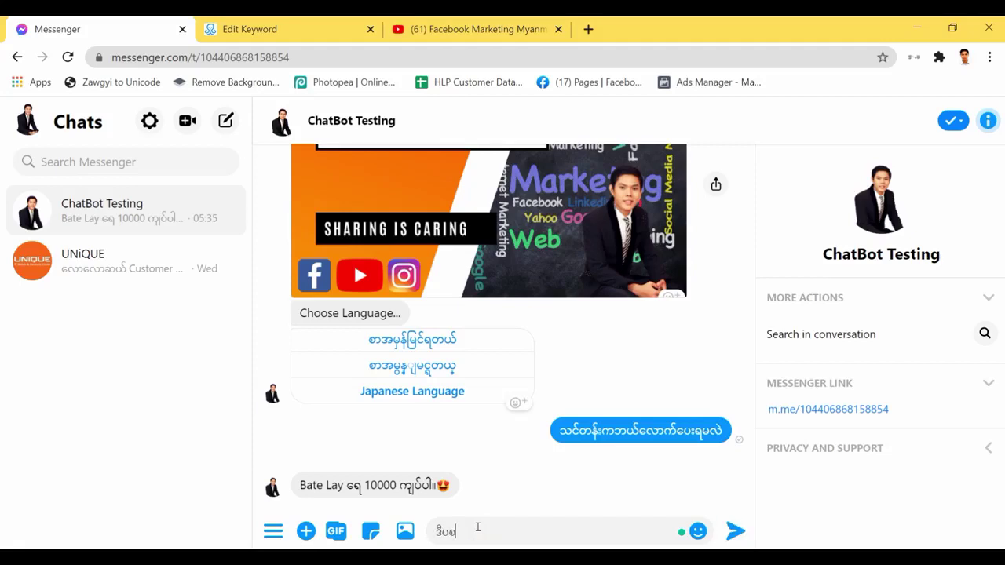
key(ctrl+shift+m)
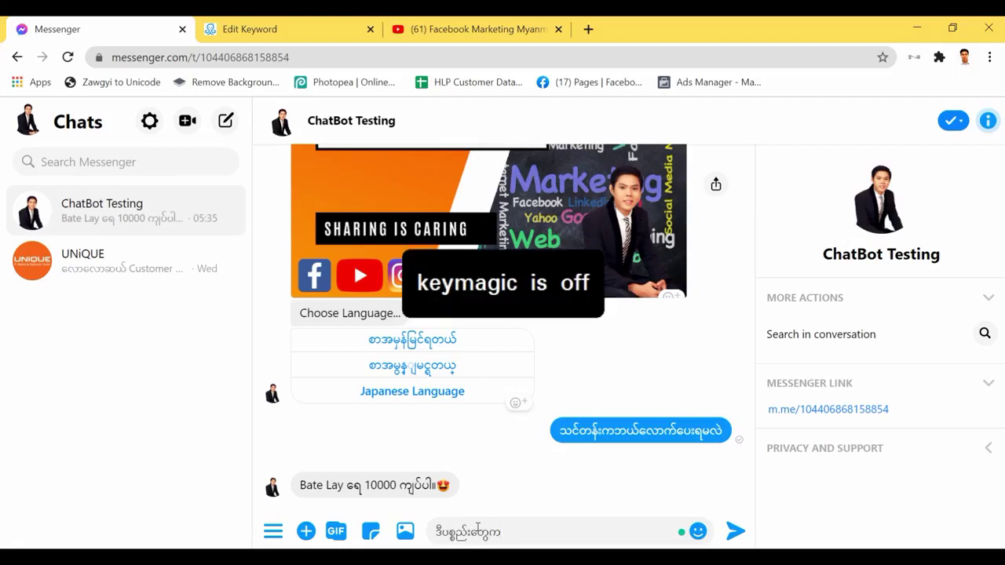
text(Price)
key(BackSpace)
key(BackSpace)
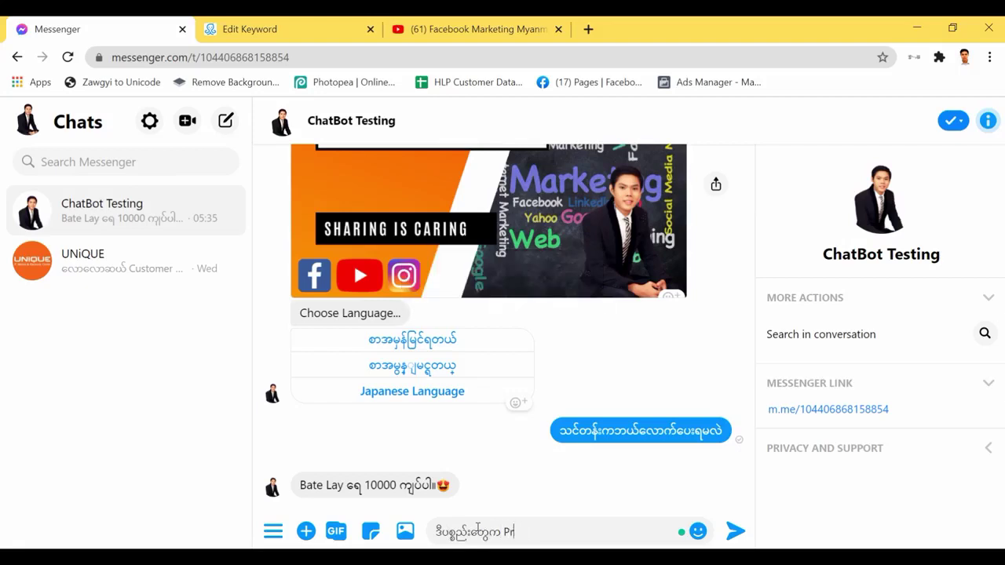
text(ice)
key(ctrl+shift+m)
text(ပြောပြပါ)
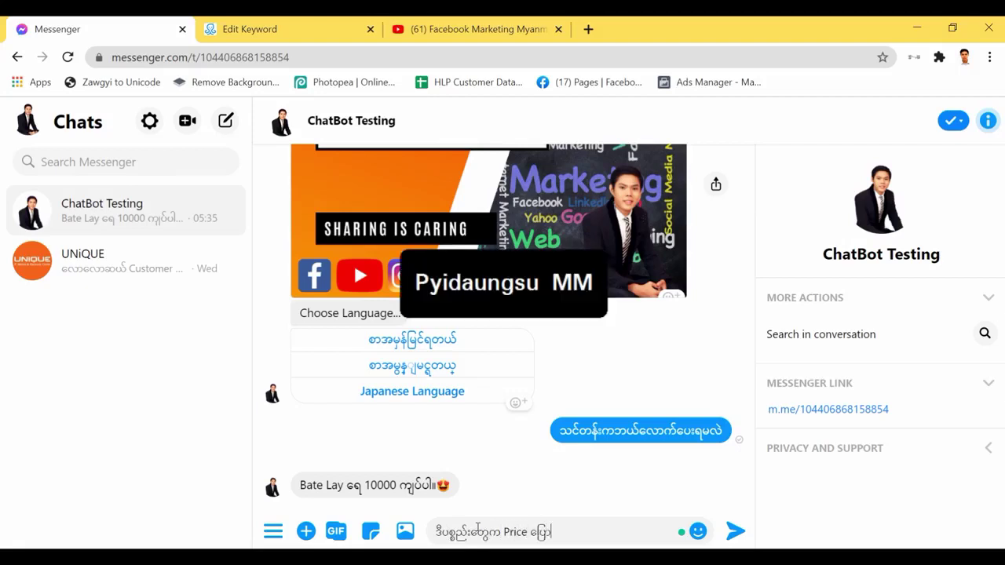
key(Return)
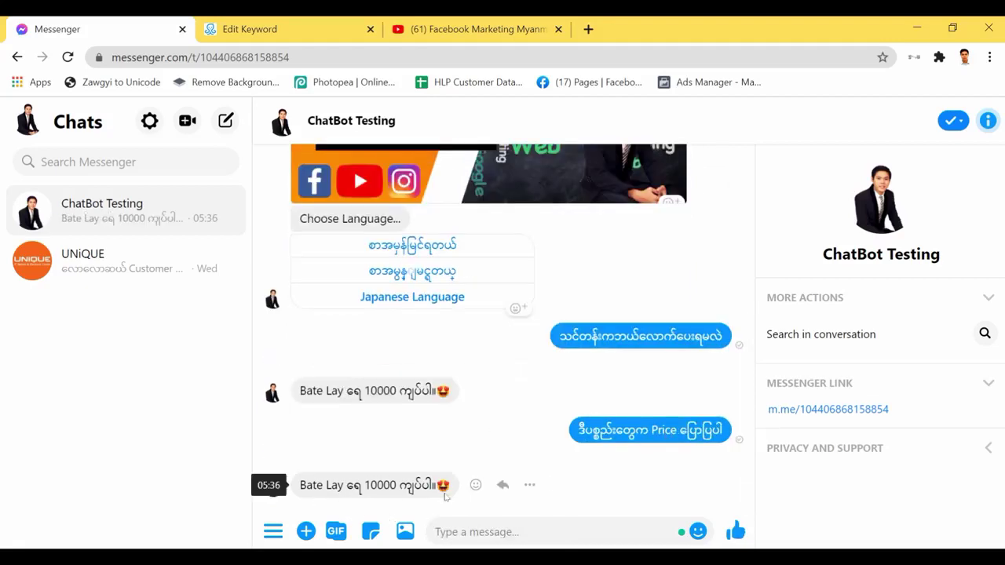
Send a third test message, "သူတို့က how much", to try the English price keyword.
text(သူတို့က)
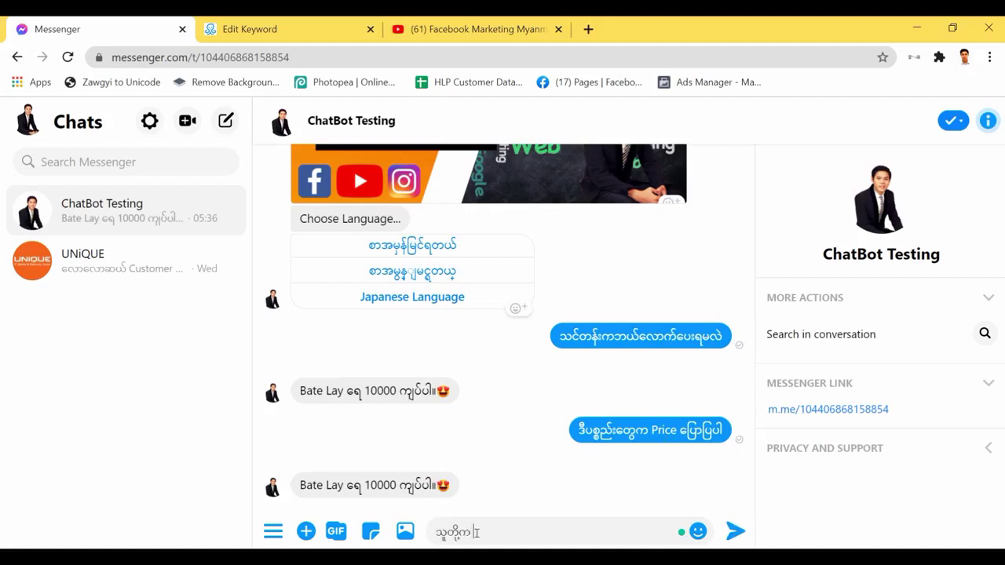
key(ctrl+space)
text(How muc)
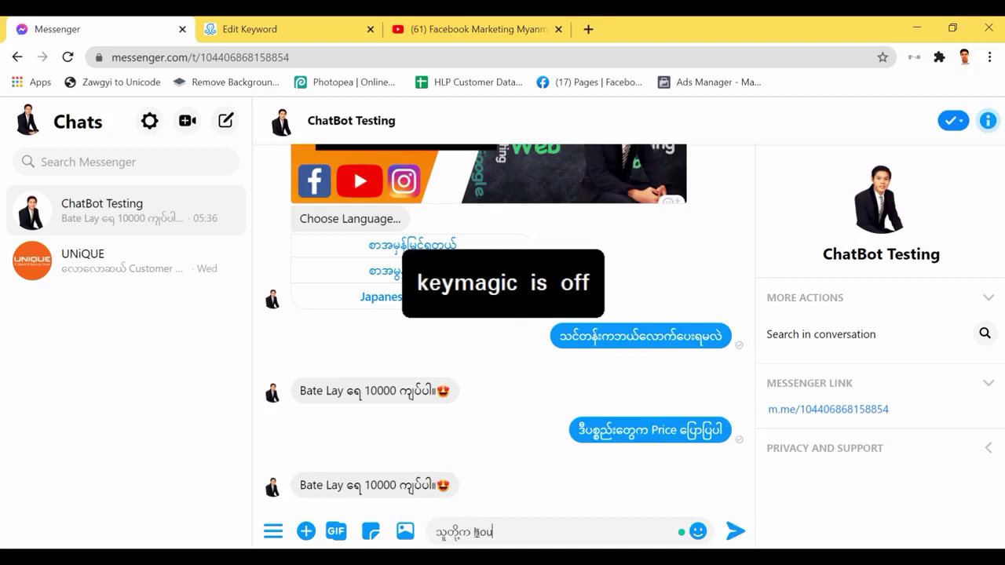
text(h v)
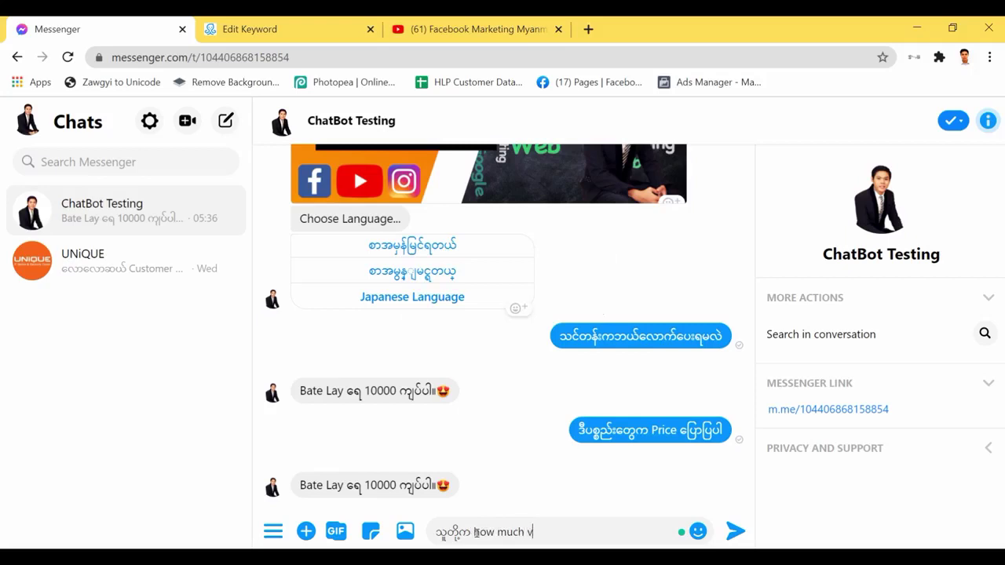
key(ctrl+space)
key(Return)
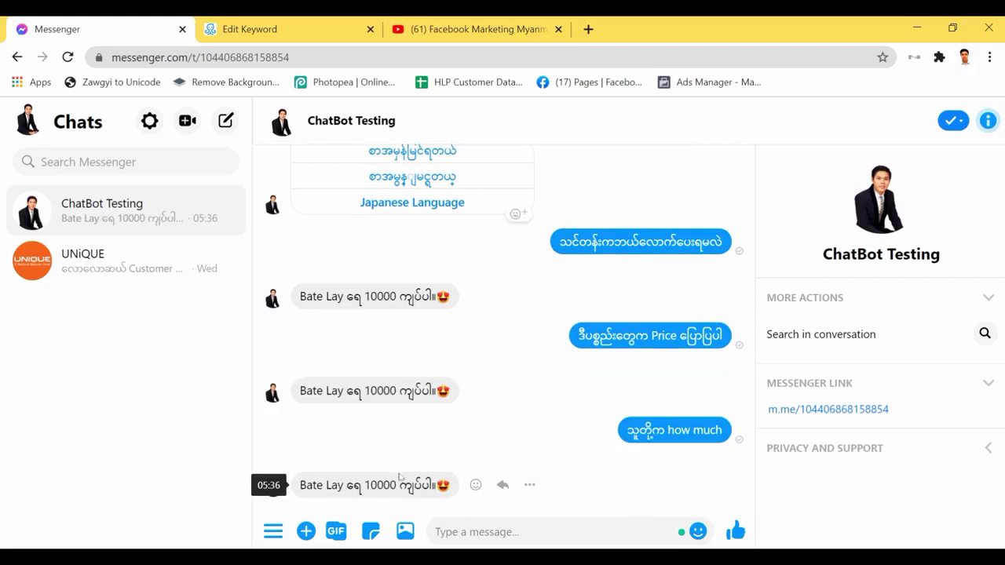
click(250, 29)
click(58, 29)
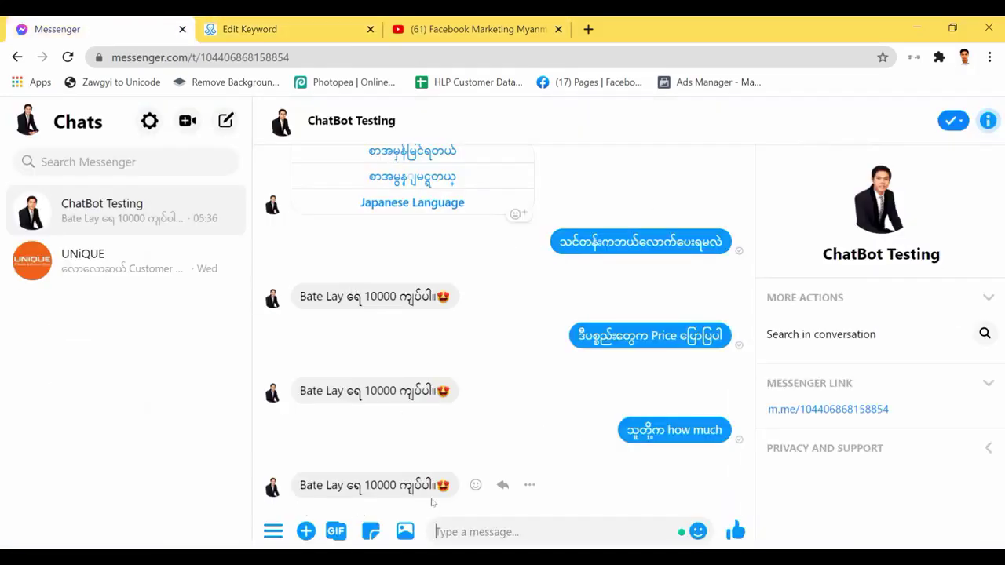
mouse_move(505, 487)
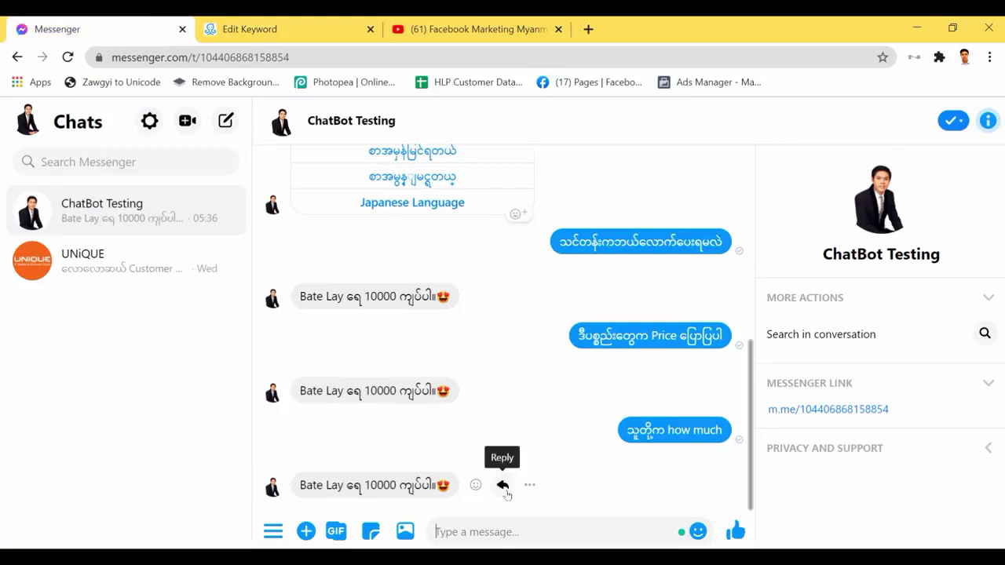